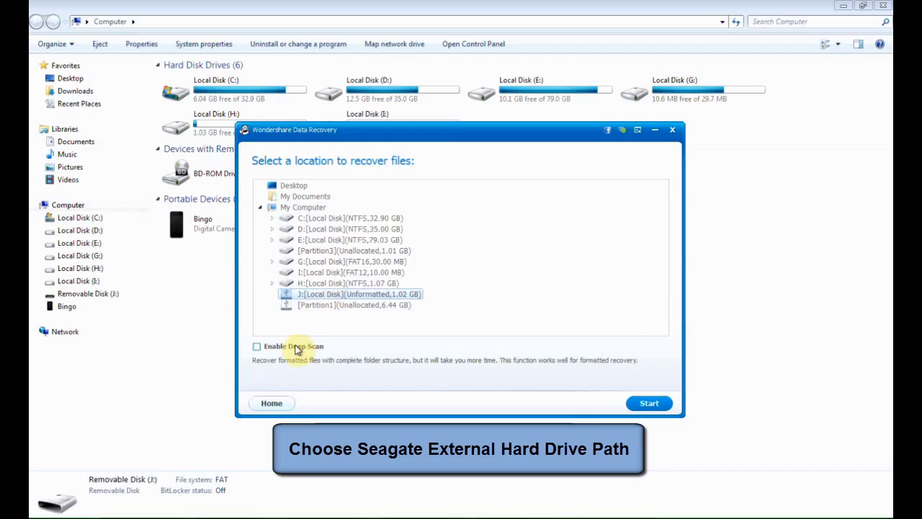
- Enable Deep Scan and start scanning the unformatted J: drive for lost files
left_click(295, 347)
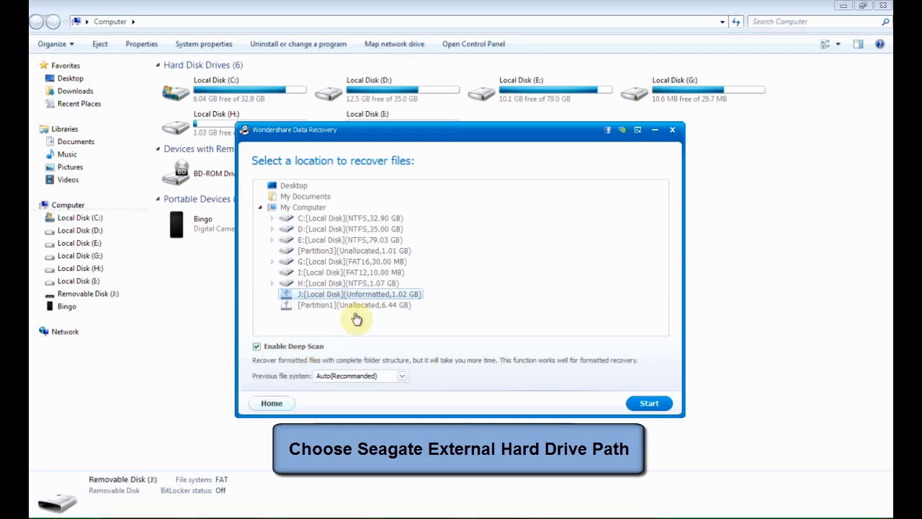
left_click(652, 403)
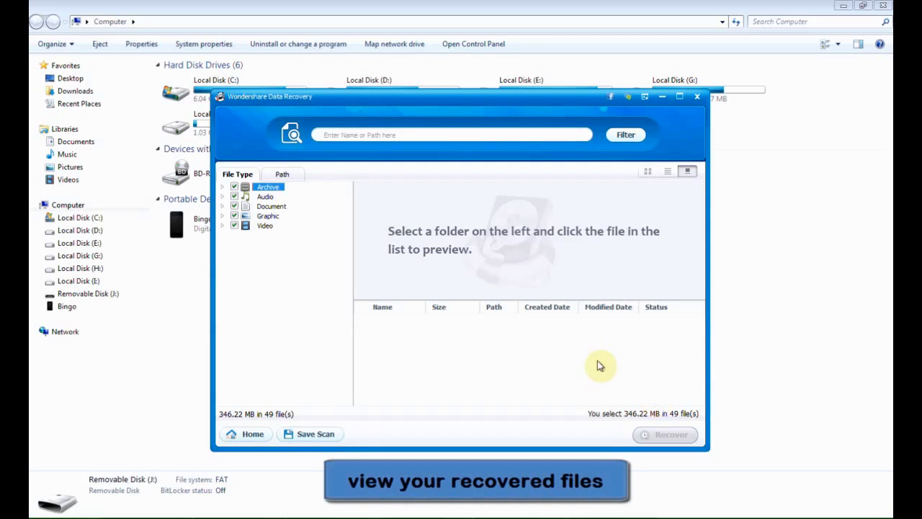
- Browse the scan results by path and preview the contents of folders 1 to 4 as thumbnails
left_click(282, 177)
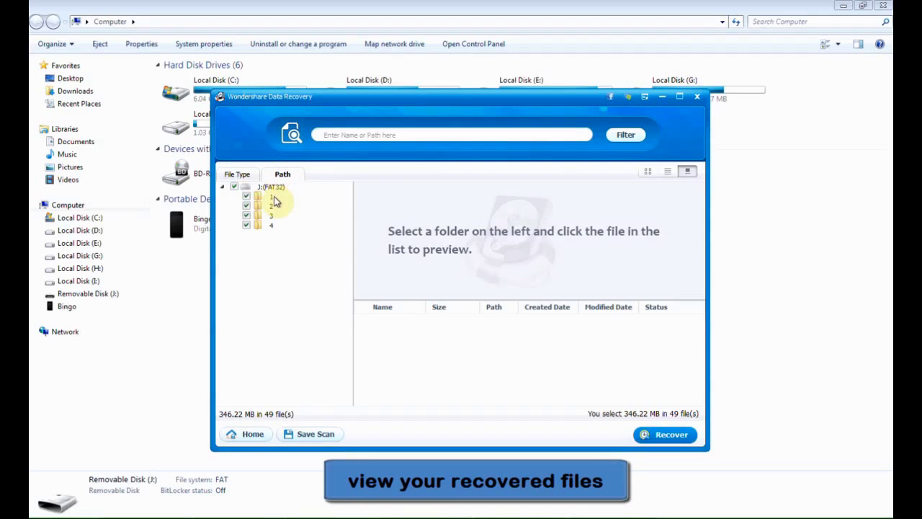
left_click(273, 197)
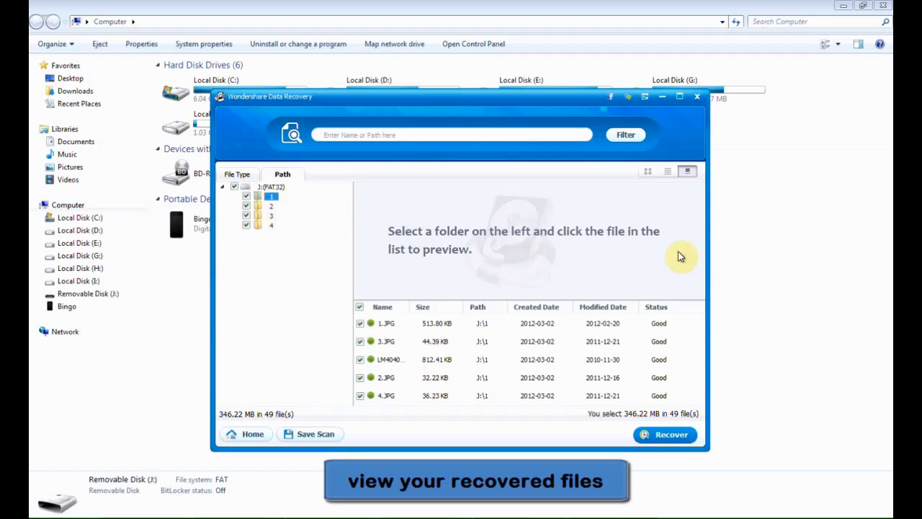
left_click(647, 175)
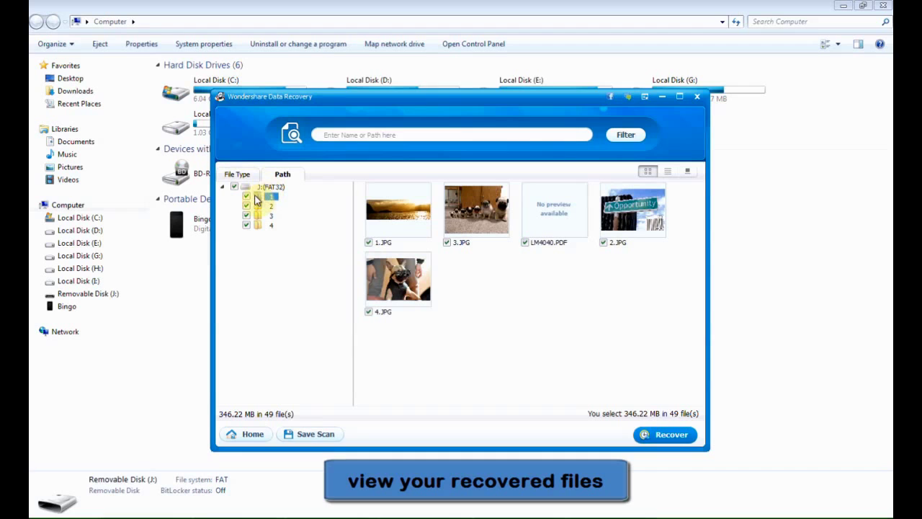
left_click(269, 206)
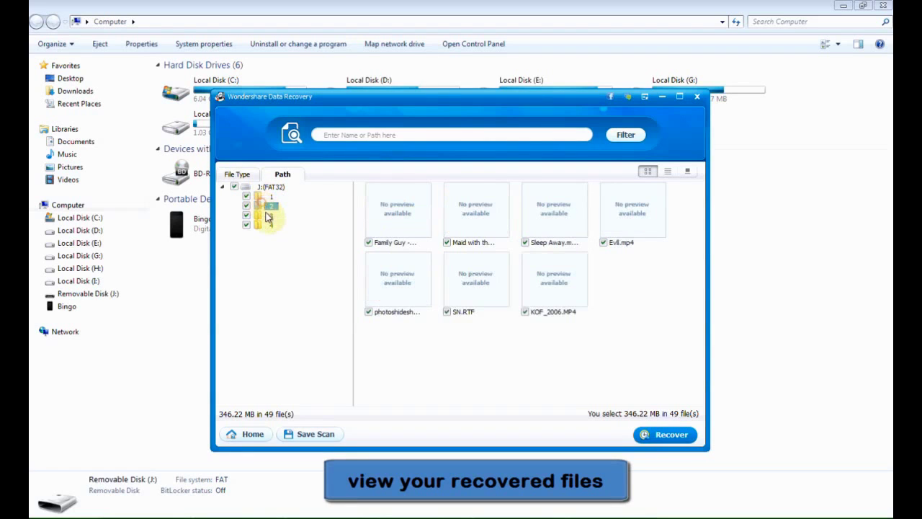
left_click(270, 216)
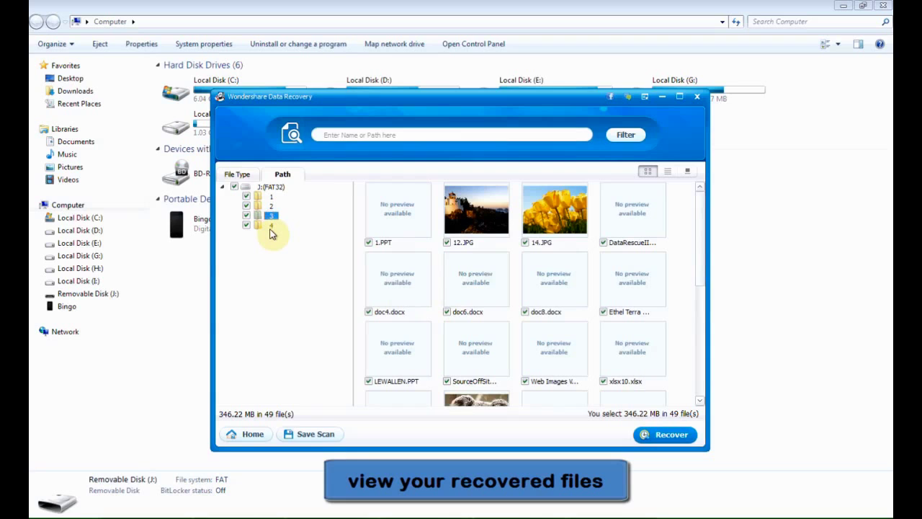
left_click(271, 228)
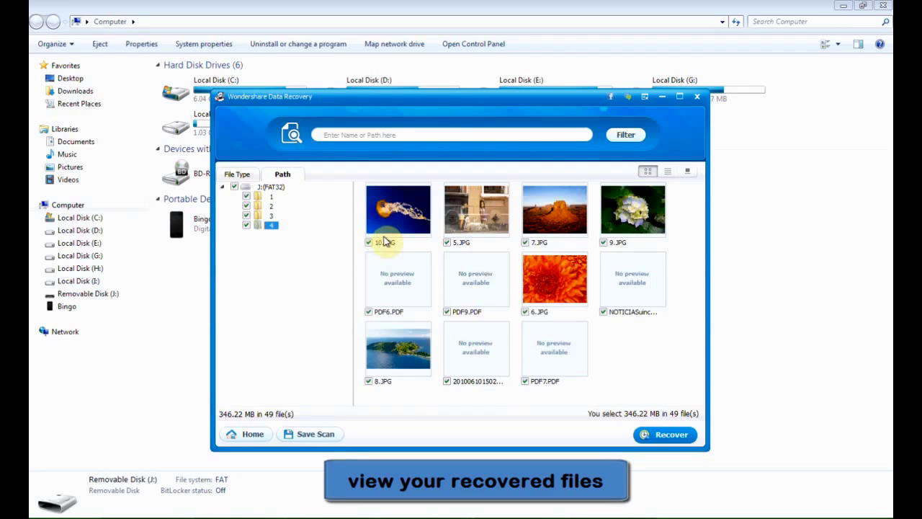
- Recover all the checked files from the J: drive to local disk D:
left_click(271, 188)
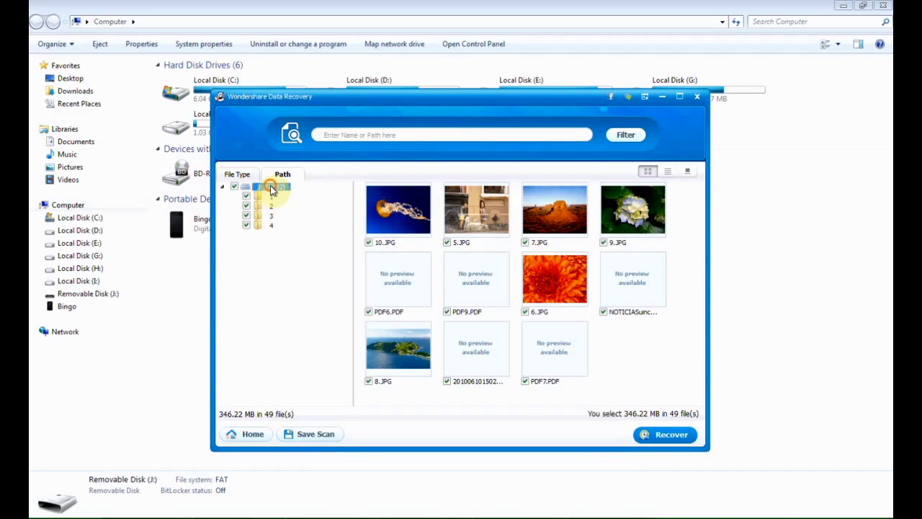
left_click(664, 436)
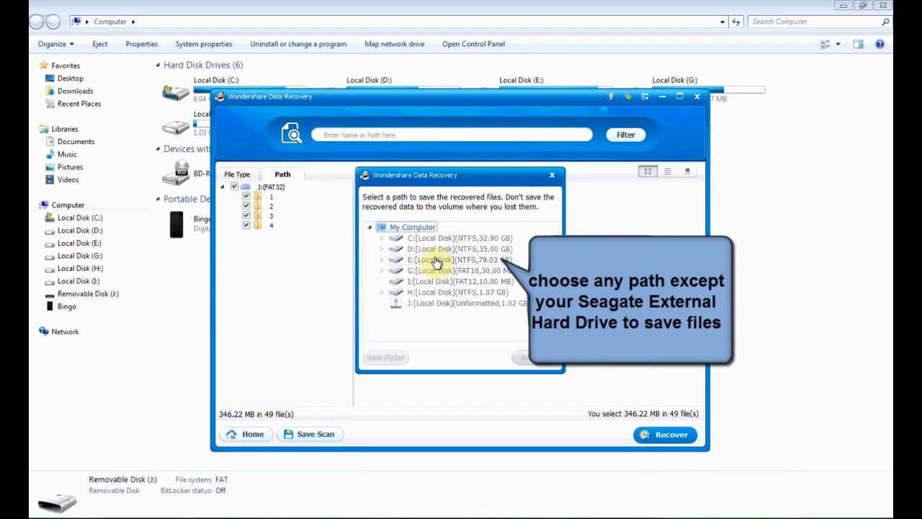
left_click(437, 249)
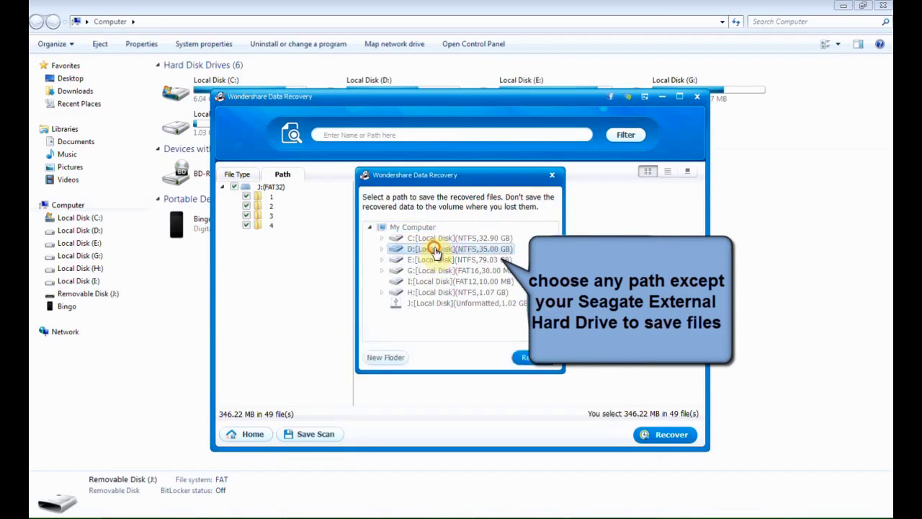
left_click(534, 357)
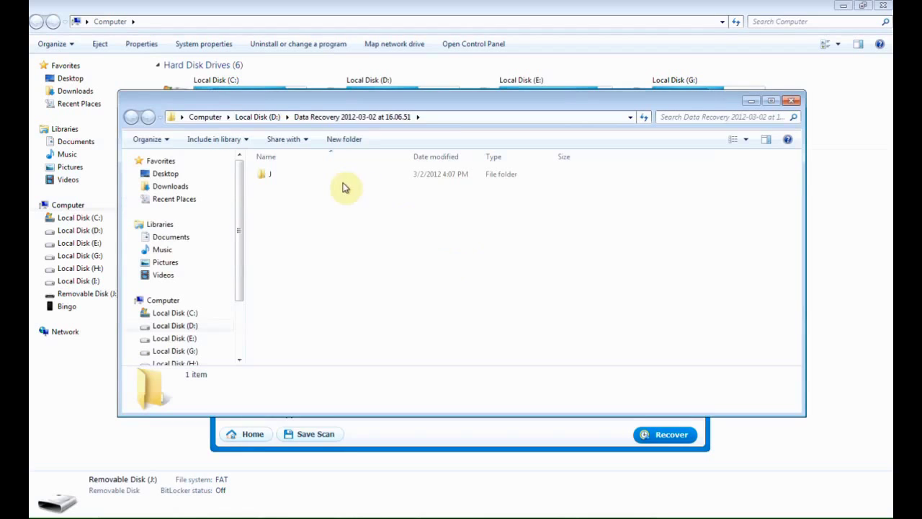
- Open folder 1 inside the recovered J folder
left_click(322, 171)
double_click(322, 171)
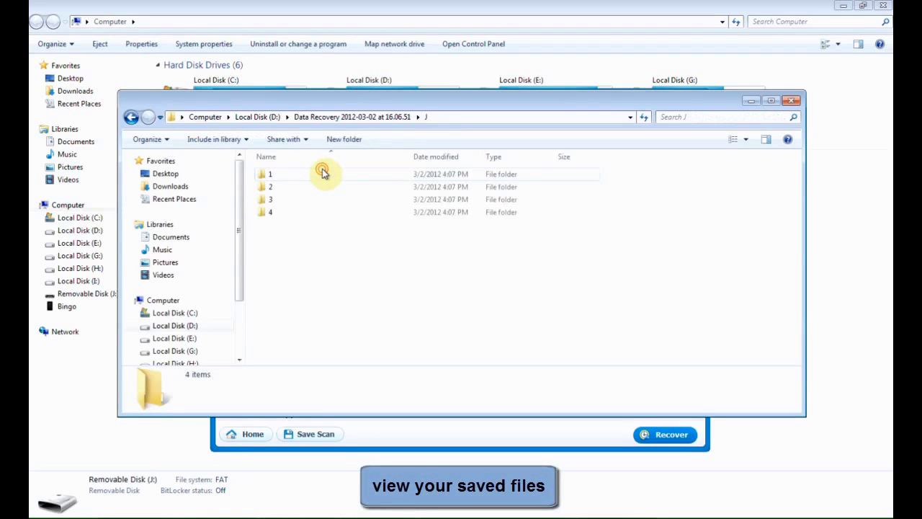
double_click(322, 173)
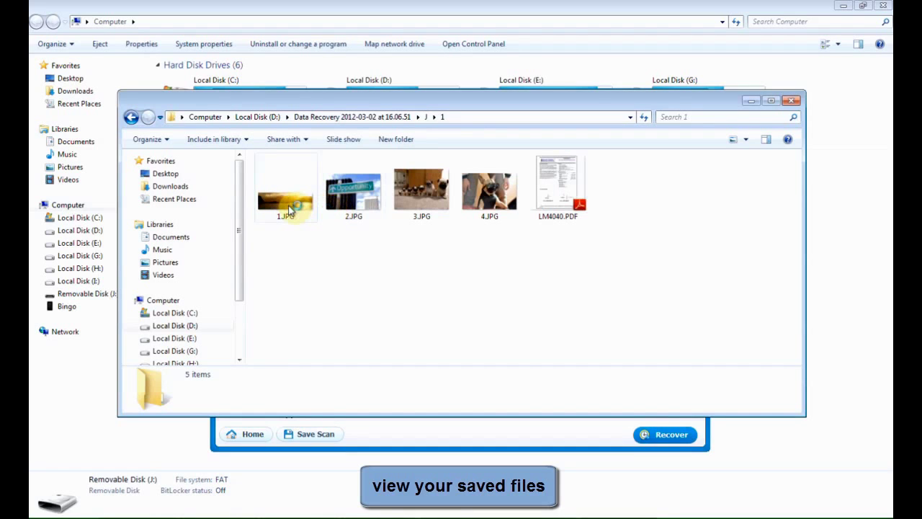
- View the recovered photos 1.JPG through 4.JPG one after another, and close the photo viewer
double_click(290, 209)
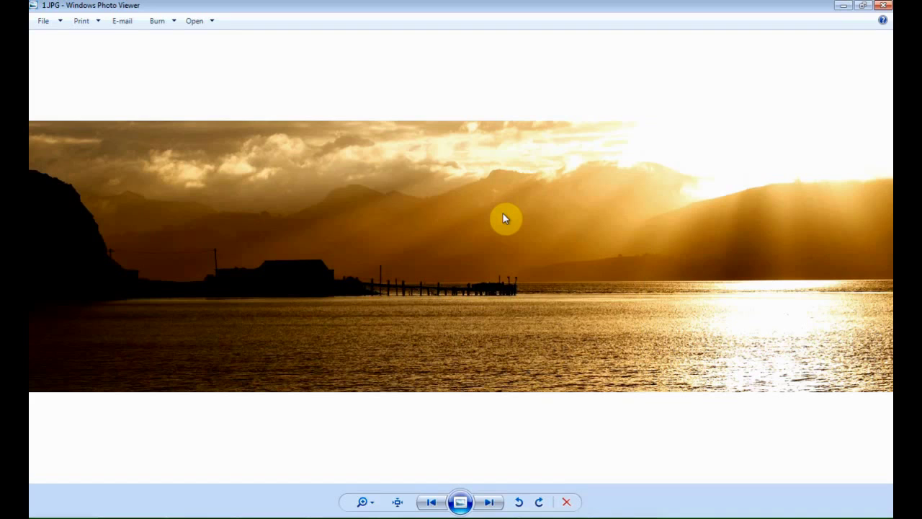
left_click(486, 503)
left_click(485, 503)
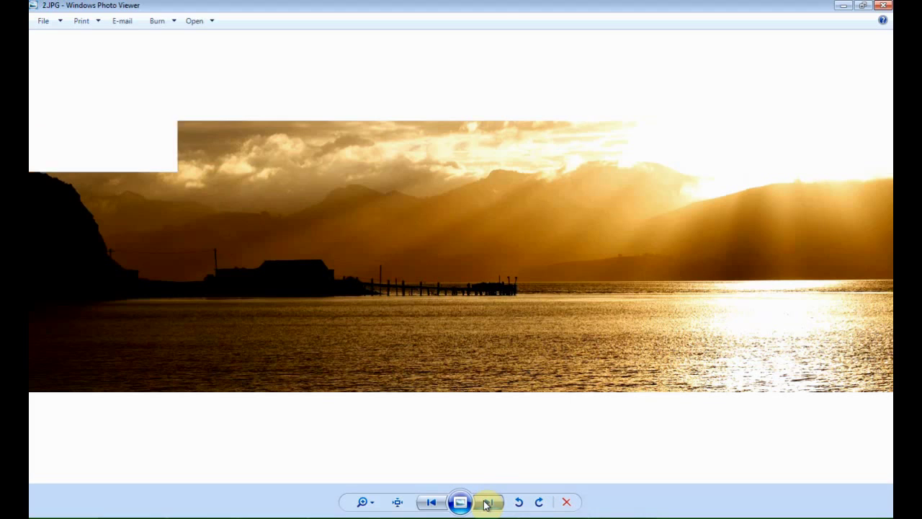
left_click(487, 503)
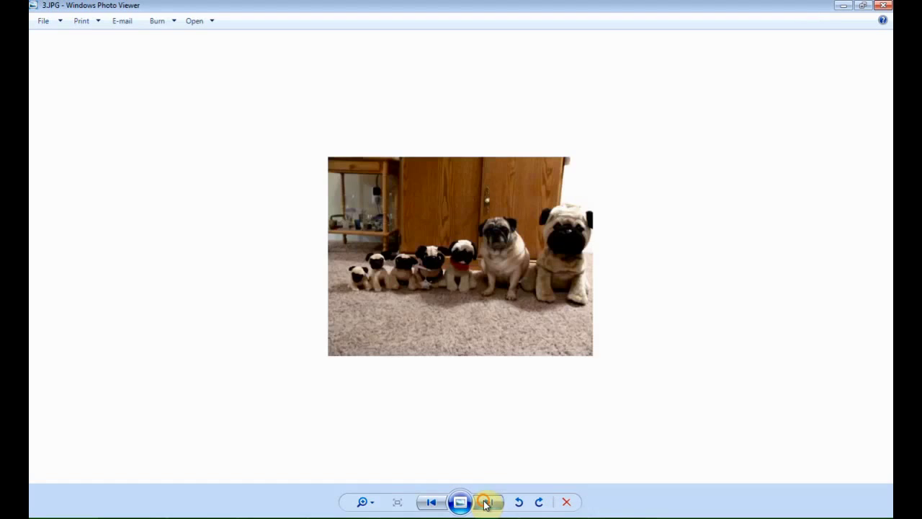
left_click(486, 503)
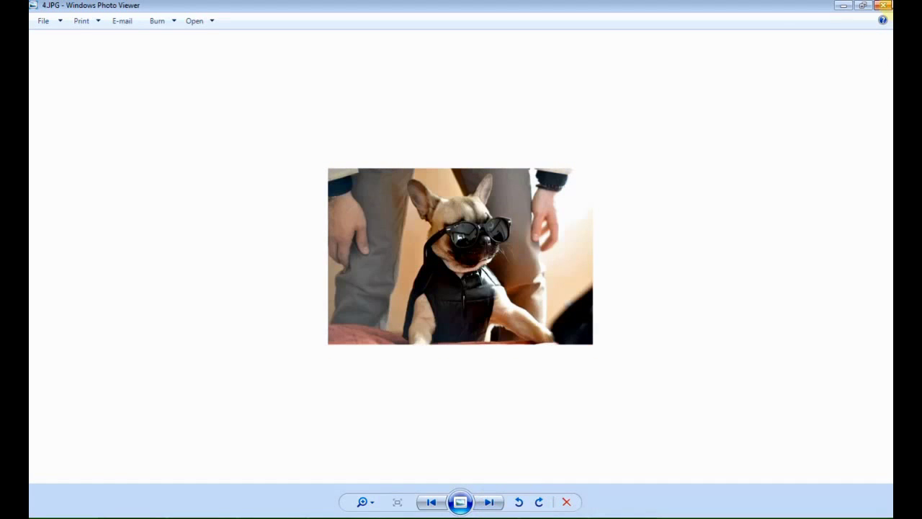
left_click(884, 5)
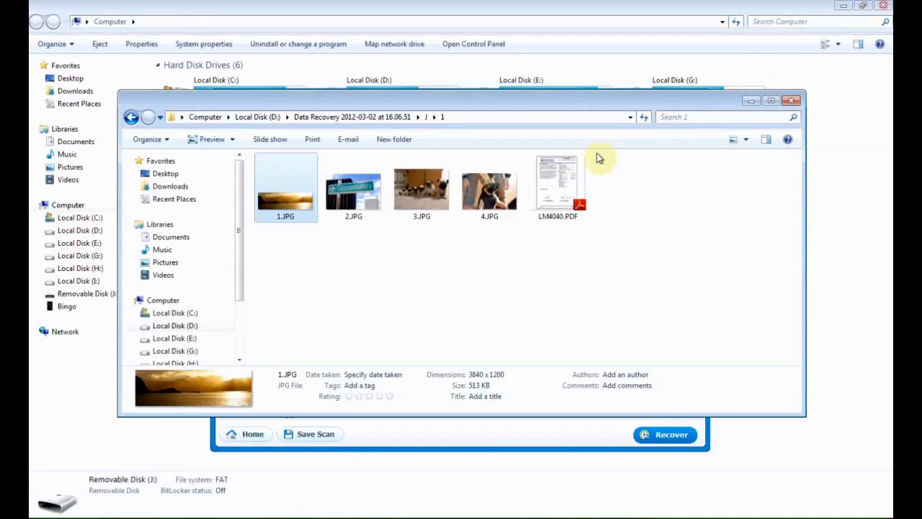
- Open the recovered LM4040.PDF, look through its first page and close it
double_click(567, 182)
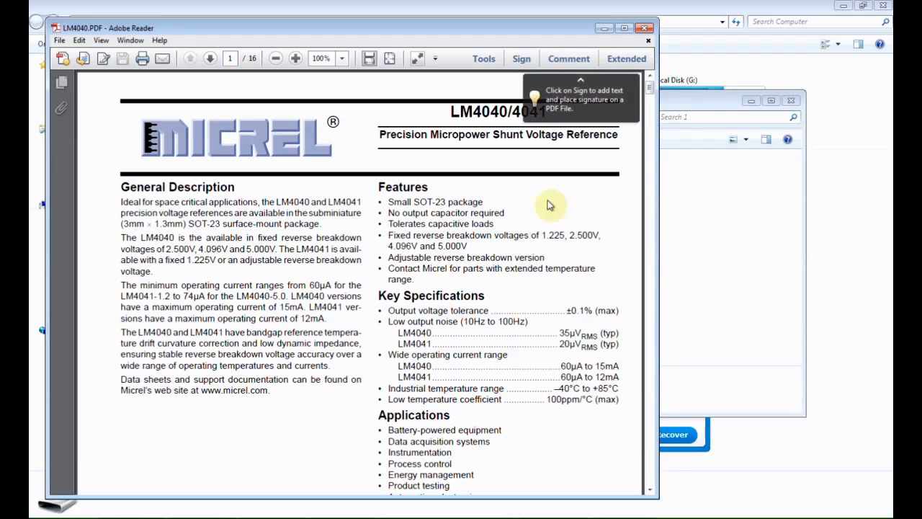
scroll(533, 227, "down", 5)
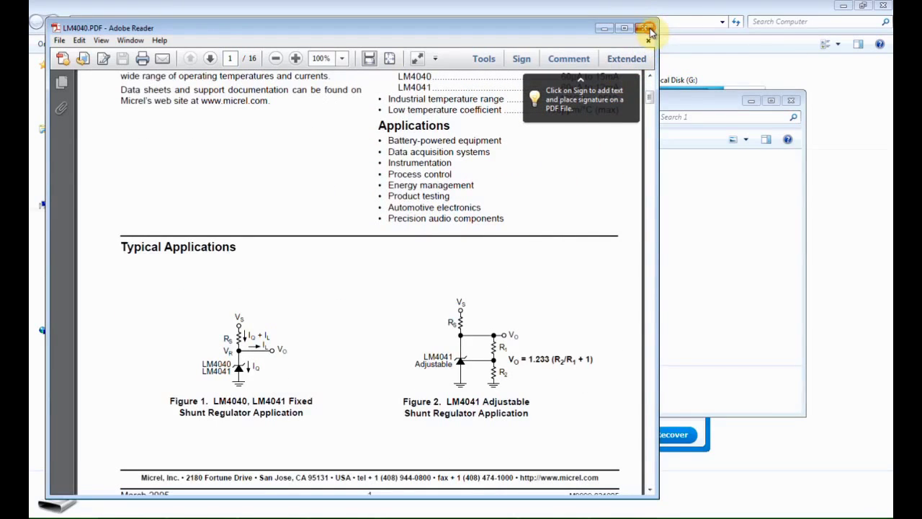
left_click(648, 28)
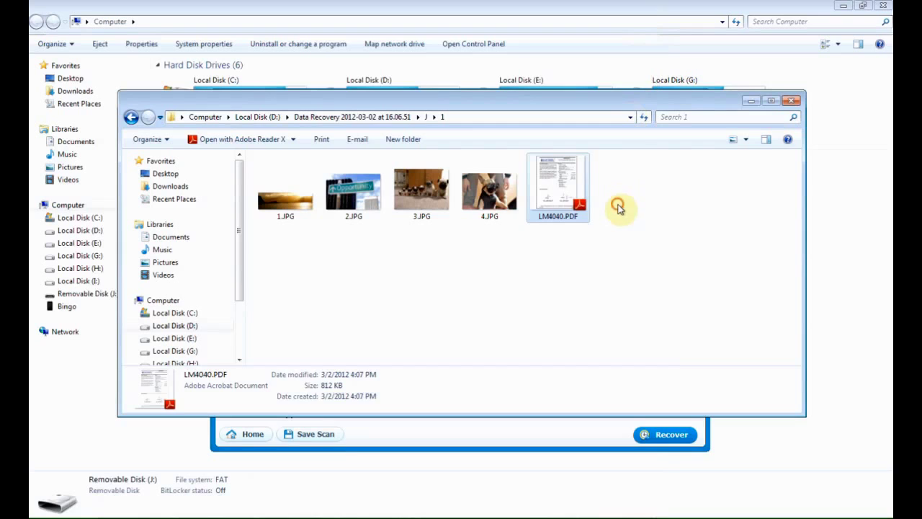
- Return to the Data Recovery folder on D: and open folder 2 inside the J folder
left_click(352, 118)
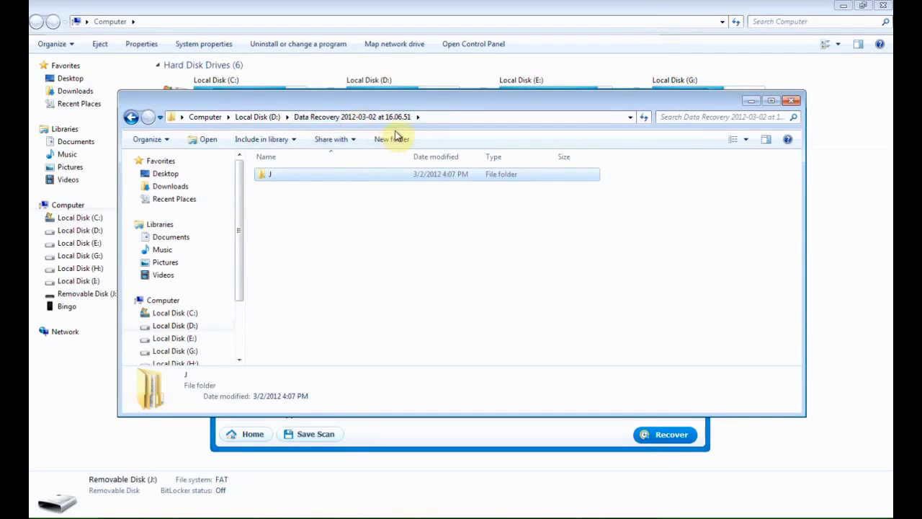
left_click(324, 170)
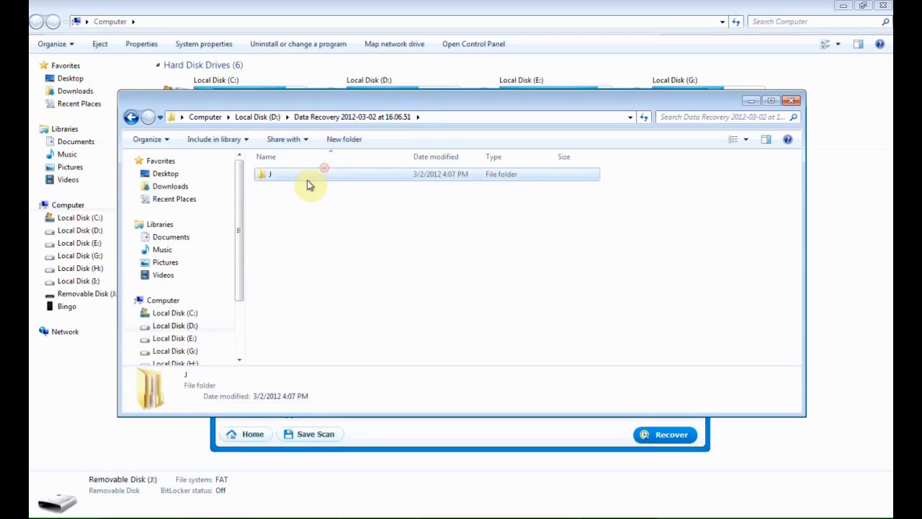
double_click(309, 185)
left_click(292, 190)
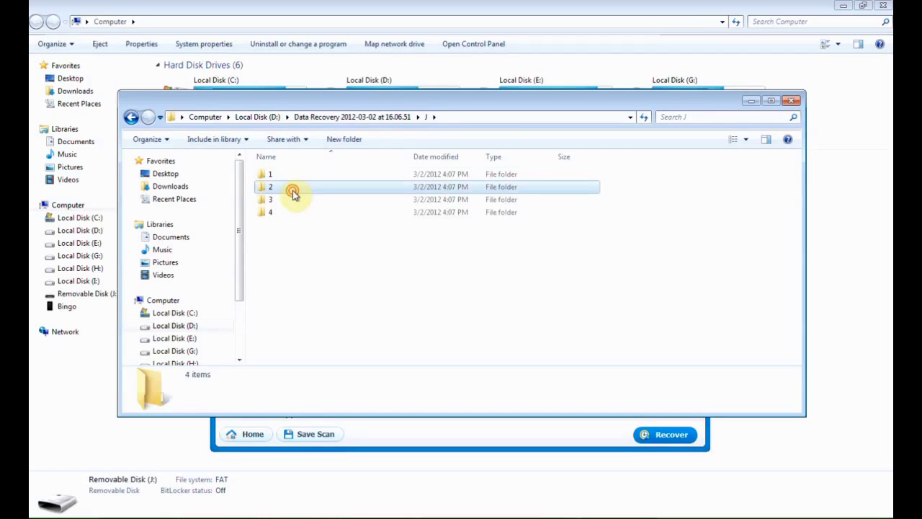
double_click(293, 191)
- Play the recovered video KOF_2006.MP4, close the player and go back to the J folder
left_click(293, 199)
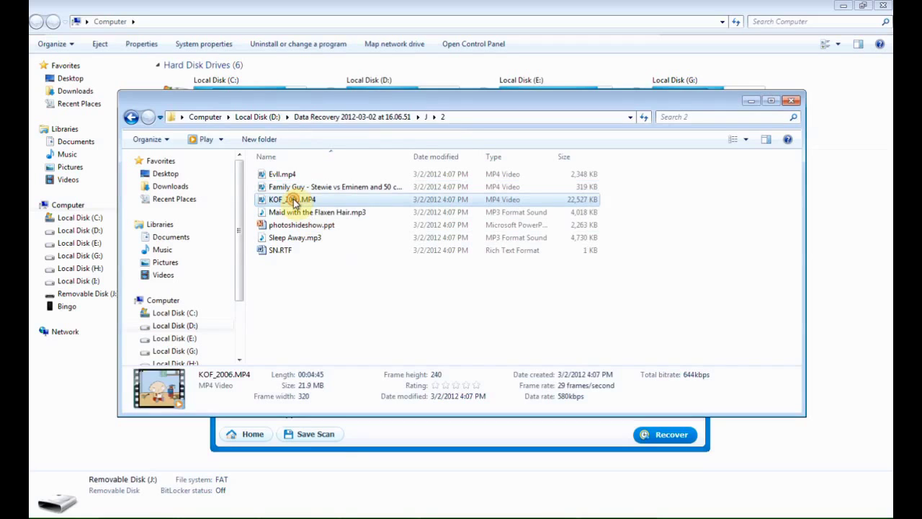
double_click(294, 199)
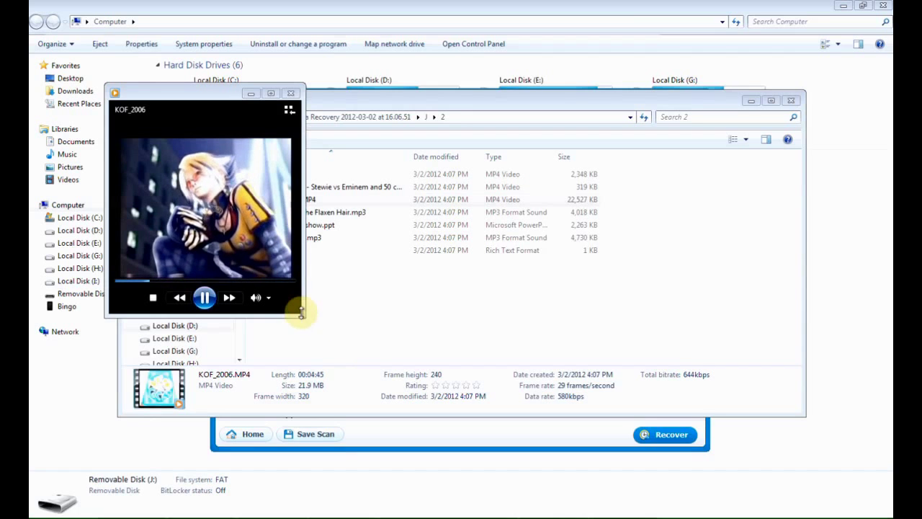
left_click(291, 96)
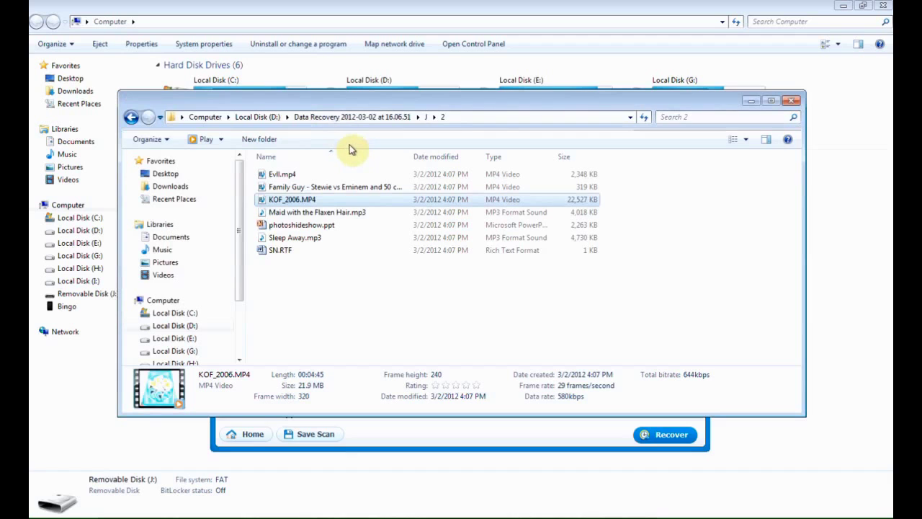
left_click(384, 274)
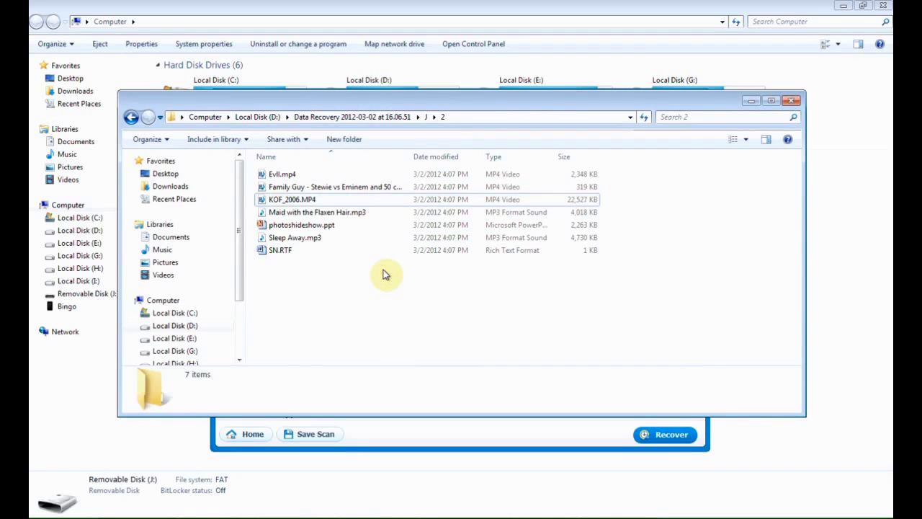
key("BackSpace")
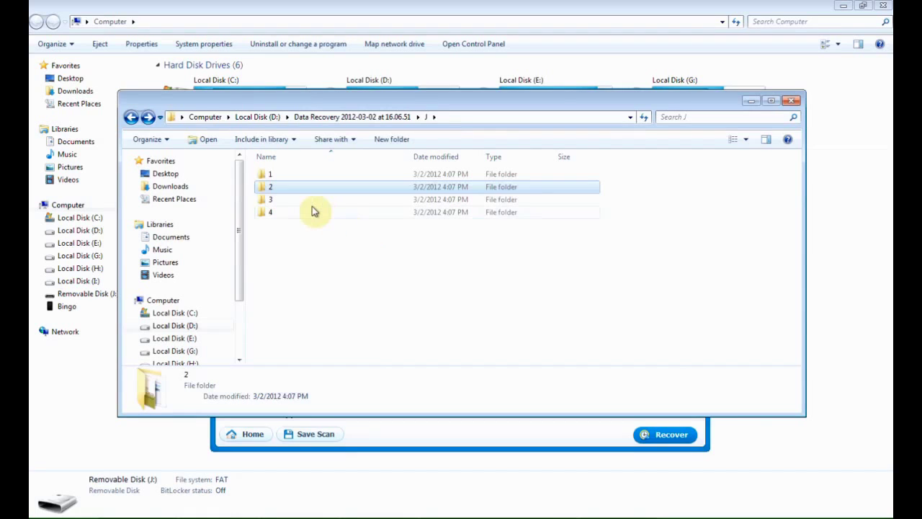